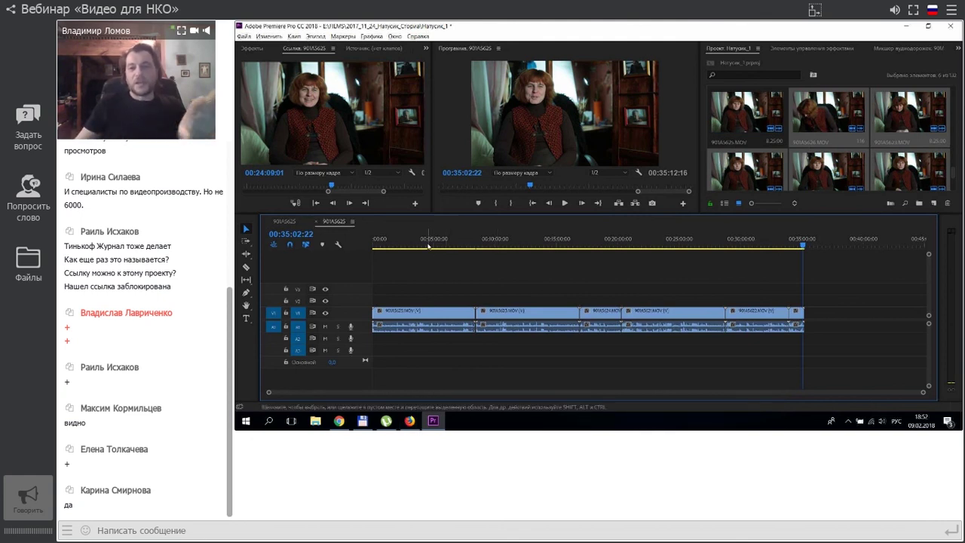
- Skim the assembled raw interview sequence, and open the other 901A5625 sequence to examine its multi-track edit
left_click_drag(427, 245, 618, 258)
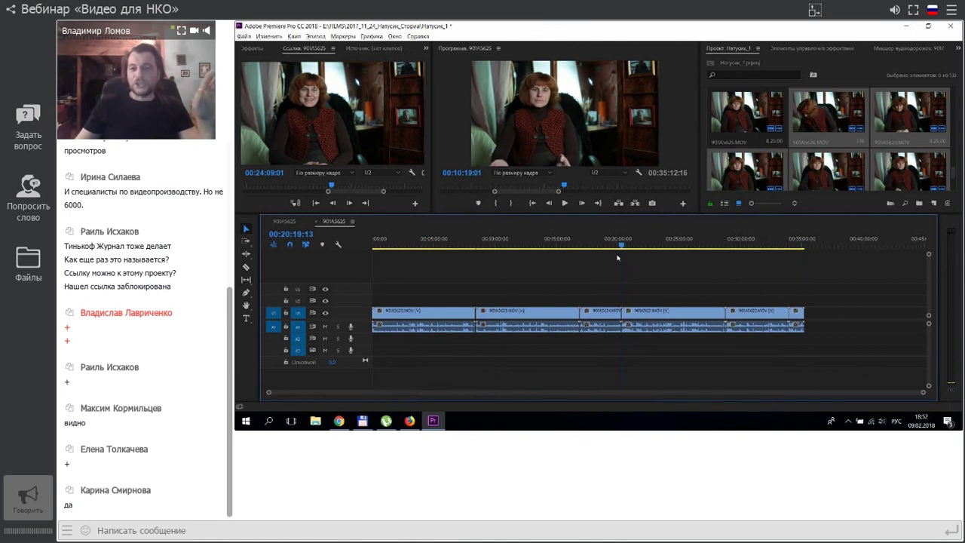
key("End")
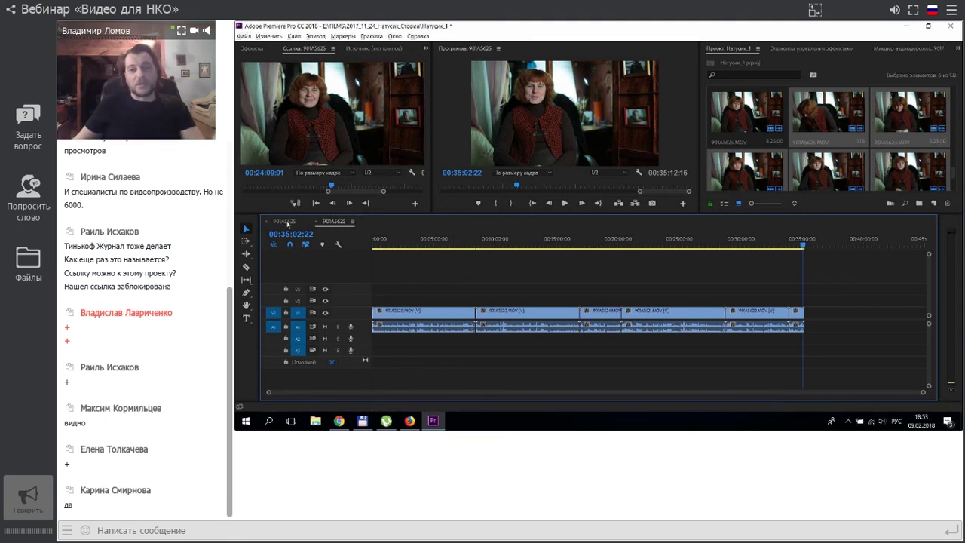
left_click(286, 221)
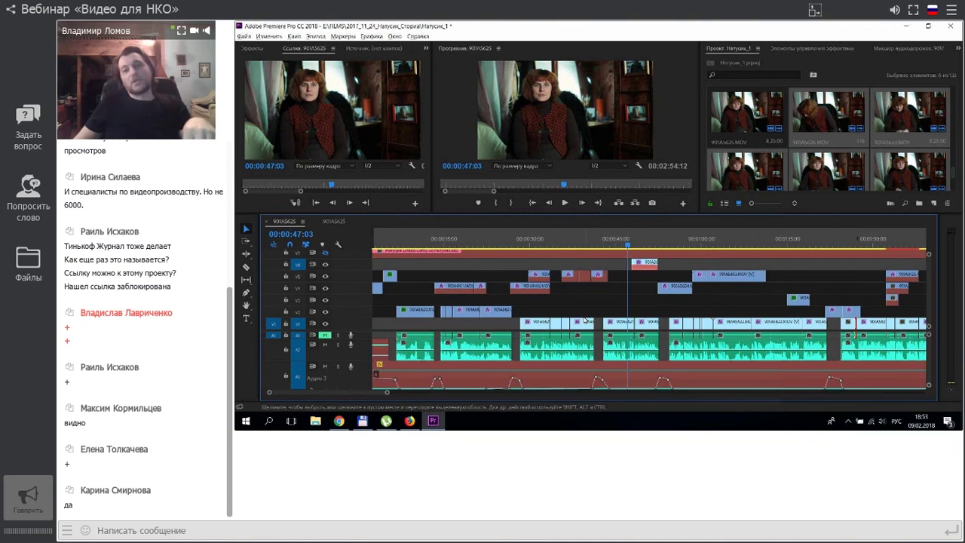
key("minus")
key("minus")
key("minus")
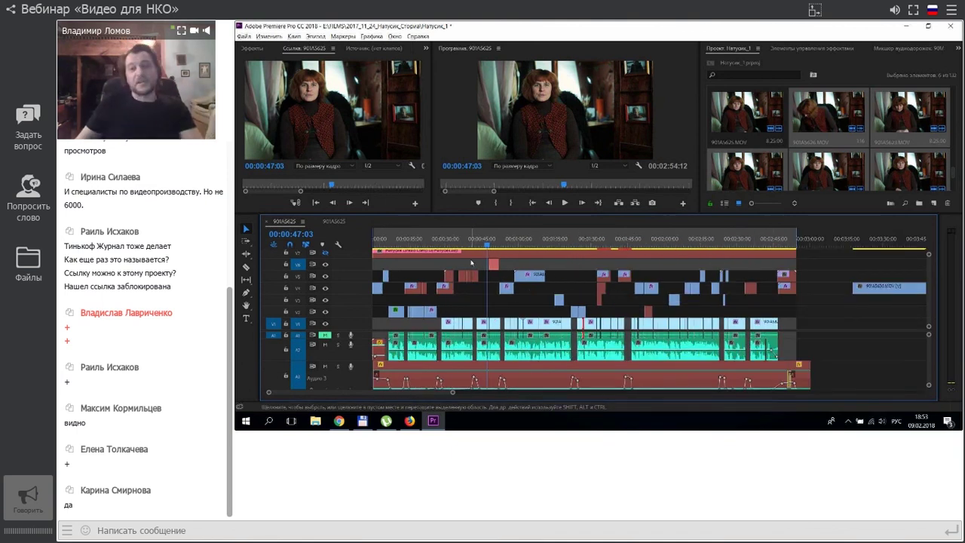
key("equal")
key("equal")
key("equal")
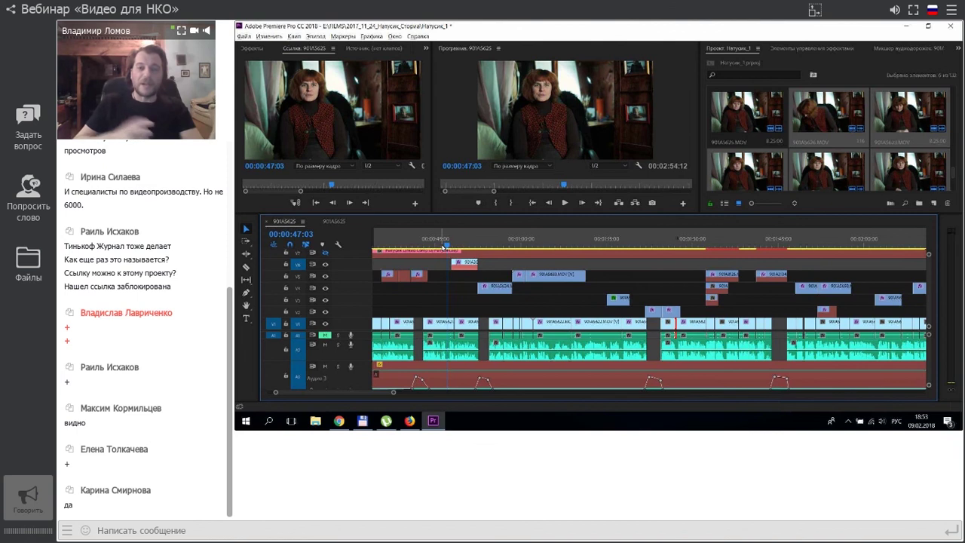
- Preview the edit from the interview shot at 00:00:44:24 to the close-up cutaway at 00:00:53:11 and 00:00:55:21
left_click(435, 246)
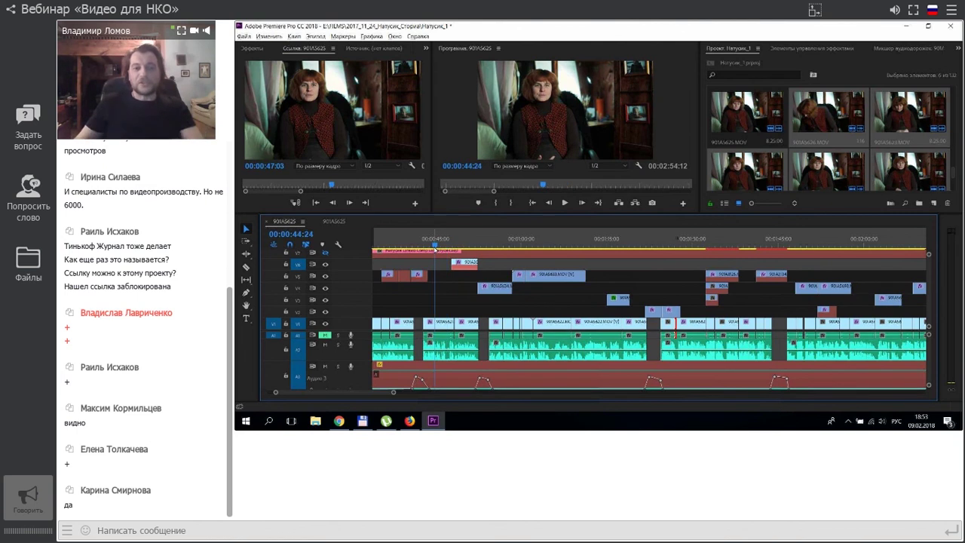
left_click(483, 243)
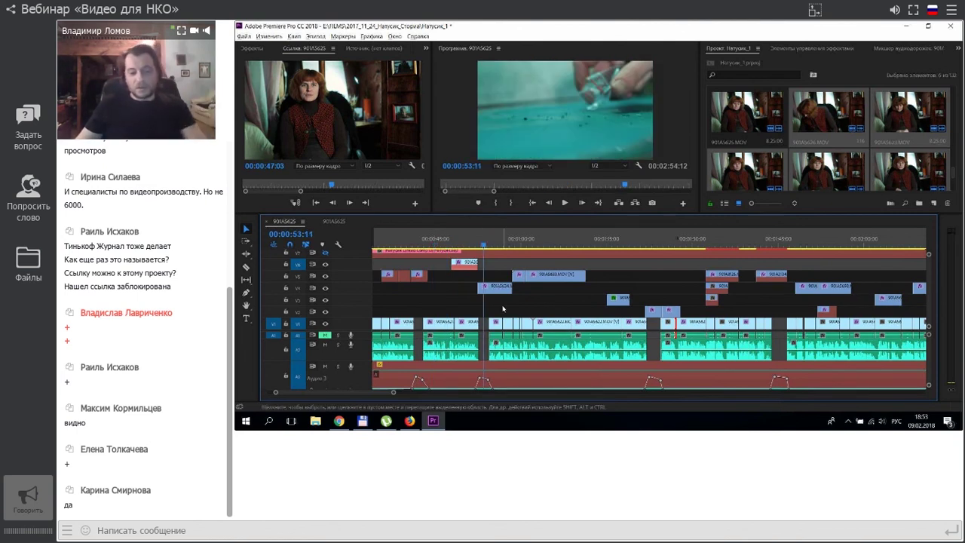
scroll(503, 308, "down", 1)
scroll(504, 310, "up", 2)
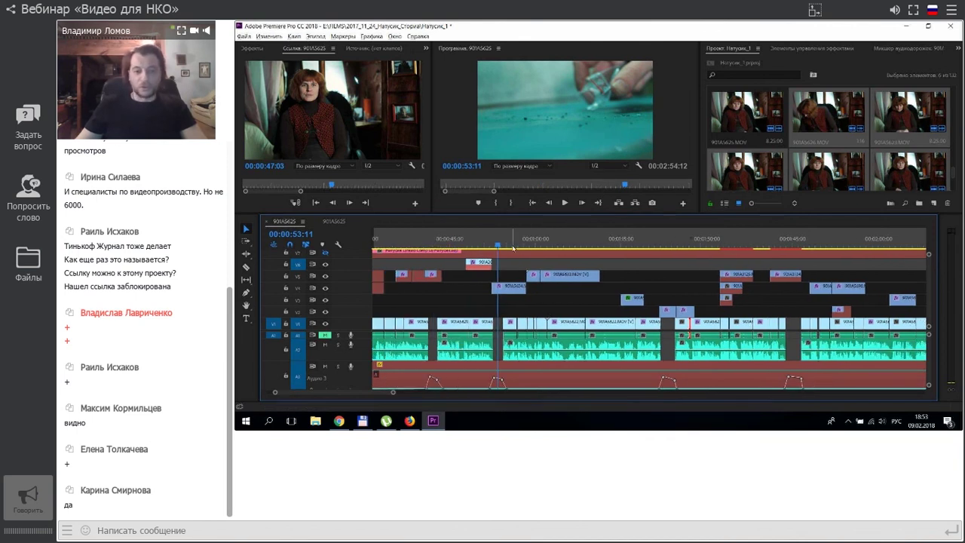
key("space")
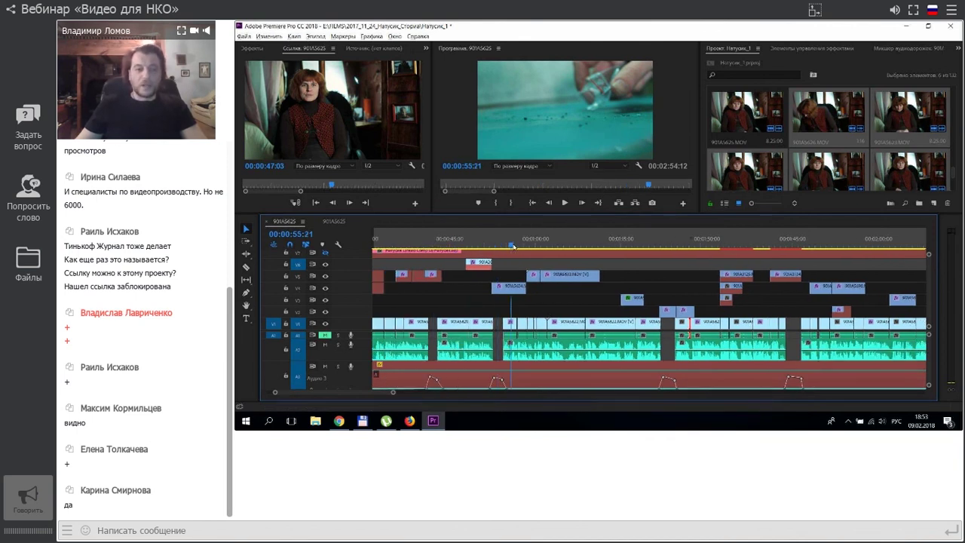
- Select the interview clip group starting near 00:00:55 and scrub its cutaways from 00:00:57:11 to 00:01:08:11
left_click(524, 328)
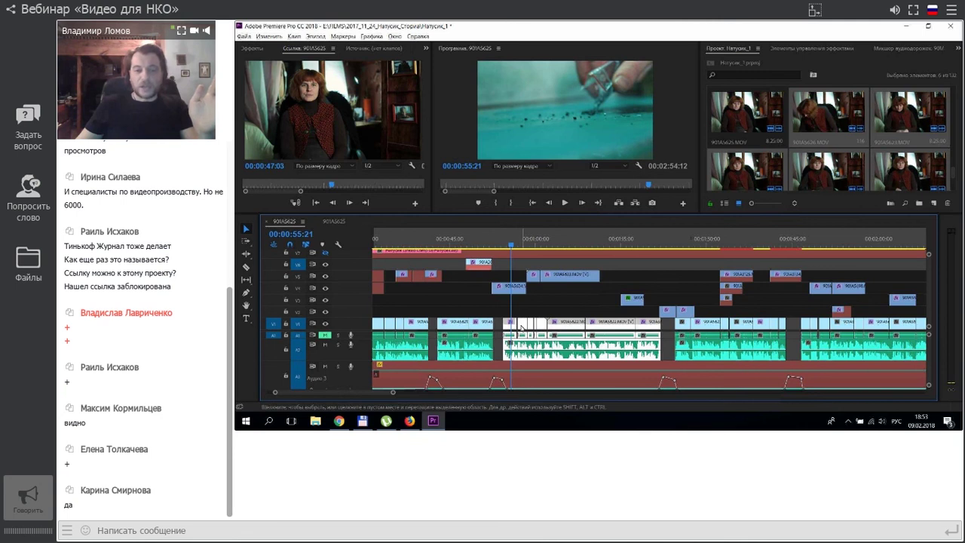
key("equal")
key("equal")
key("equal")
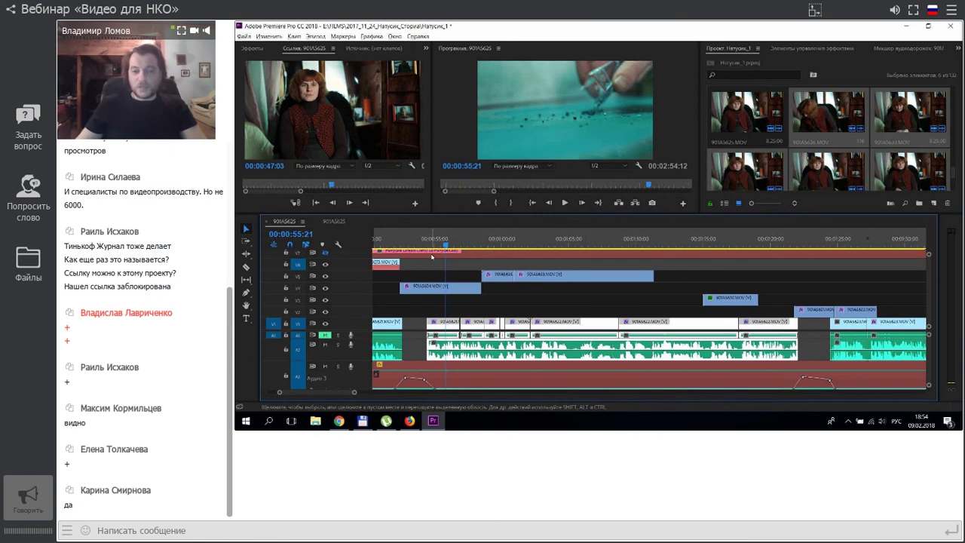
left_click(468, 245)
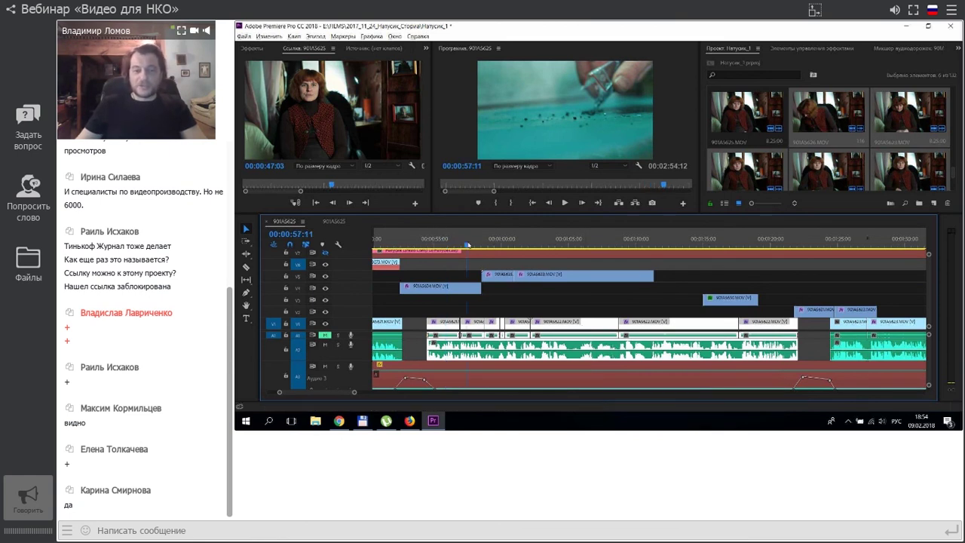
left_click_drag(467, 245, 614, 244)
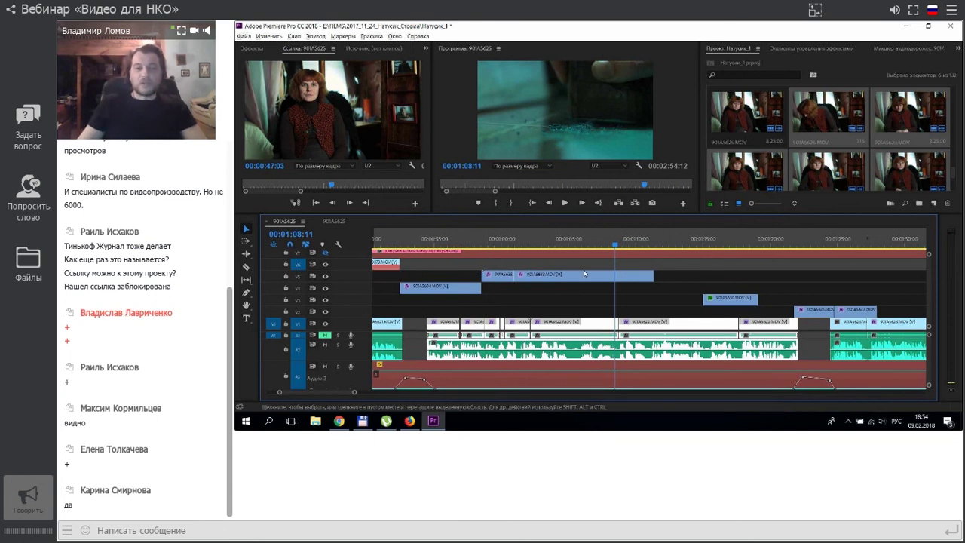
left_click(601, 241)
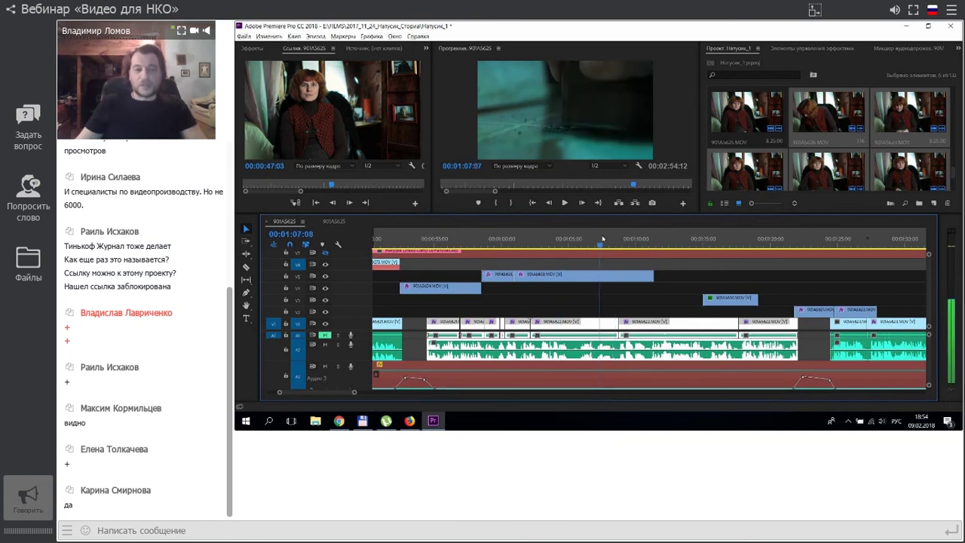
- Review the return to the interview shot after the long cutaway, stopping at 00:01:14:03
left_click(663, 242)
key("space")
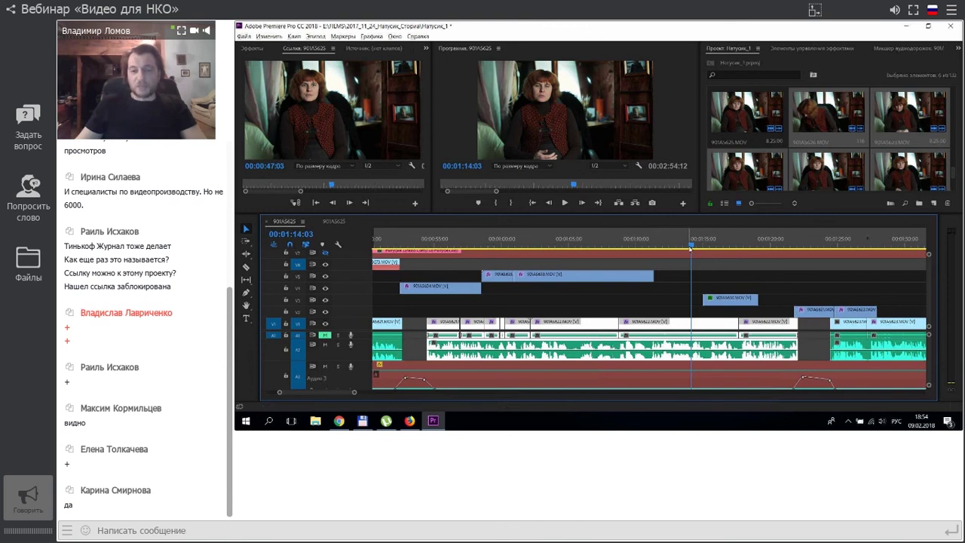
left_click(679, 245)
left_click_drag(679, 246, 675, 246)
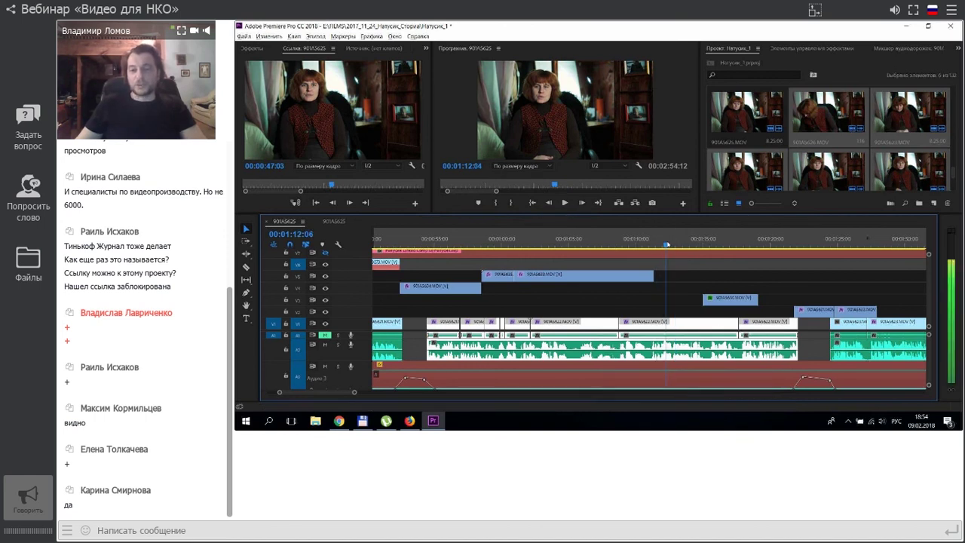
left_click(692, 242)
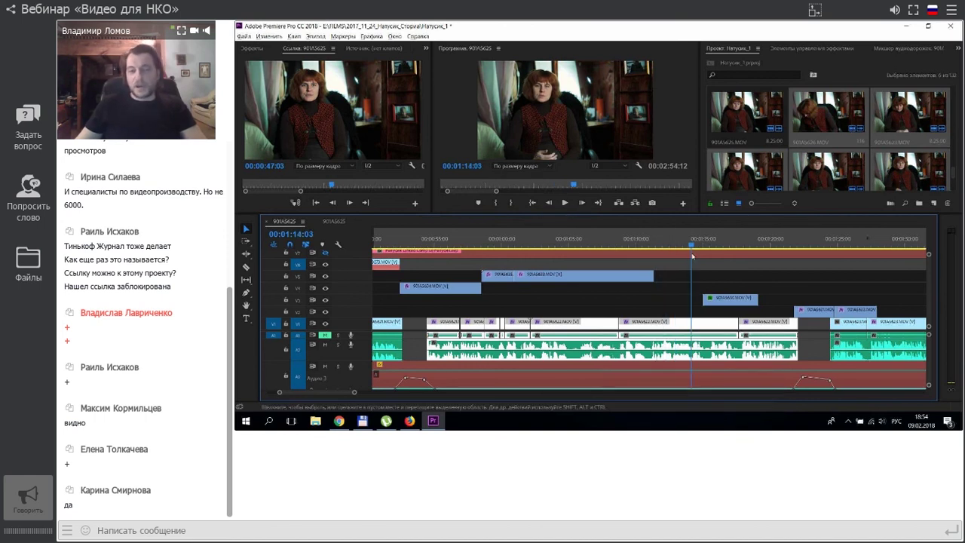
- Select the short cutaway clip near 00:01:16 and preview the following cutaways up to the interview shot at 00:01:28:03
left_click(735, 304)
left_click(718, 244)
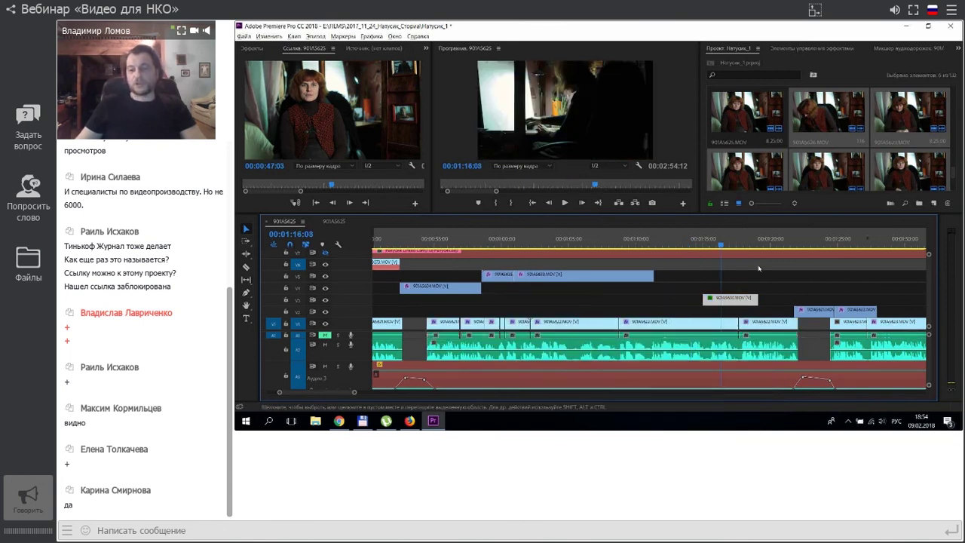
key("space")
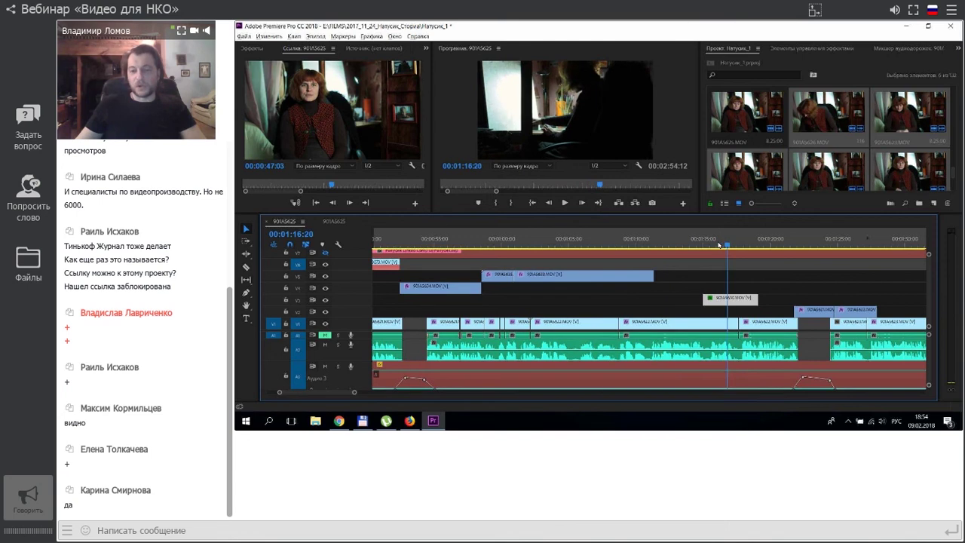
left_click(771, 238)
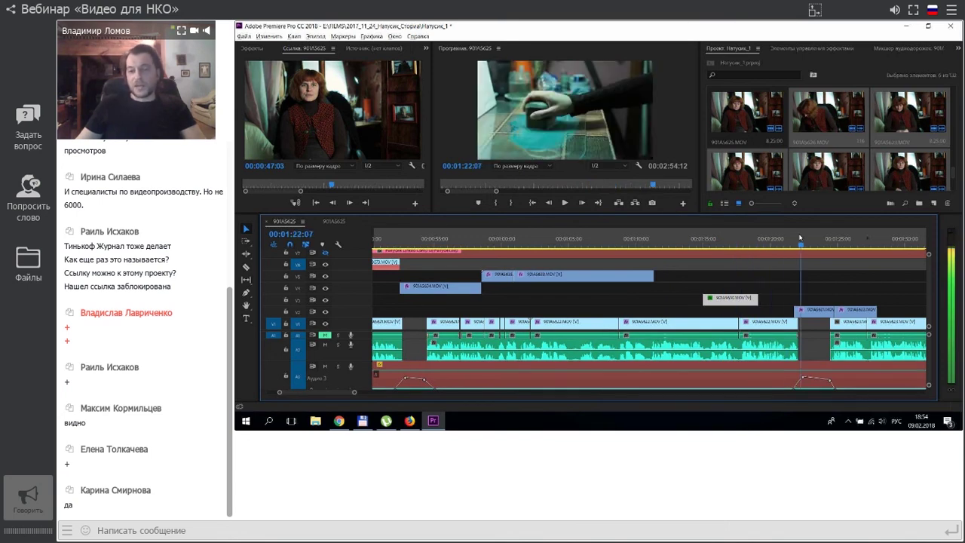
left_click_drag(801, 238, 867, 237)
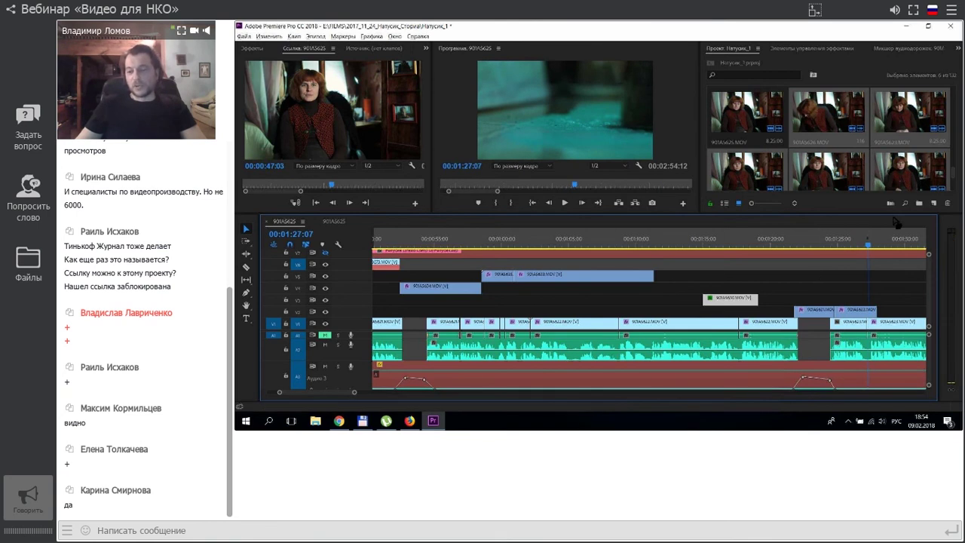
key("space")
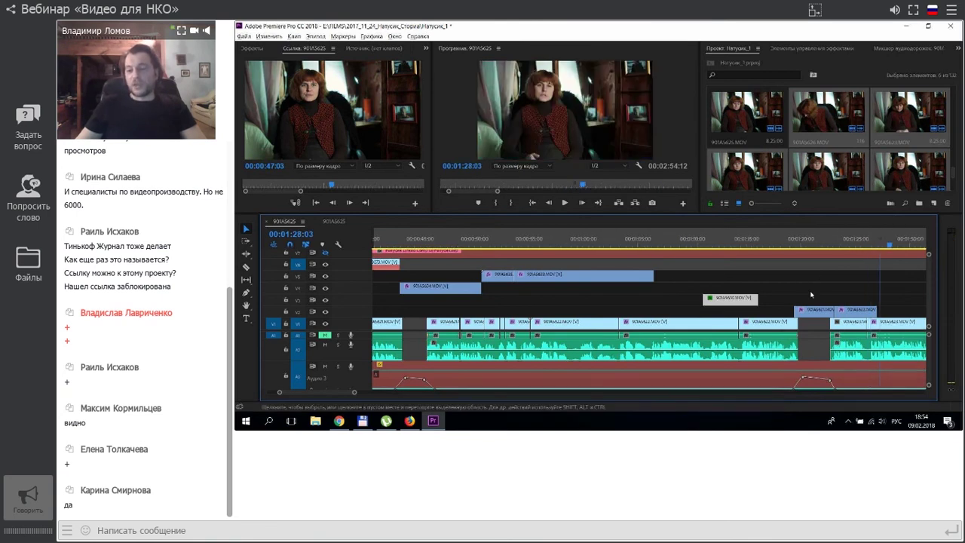
- Examine how cutaways cover the gaps between interview blocks, and place the playhead in the gap at 00:01:22:22
key("minus")
key("minus")
key("minus")
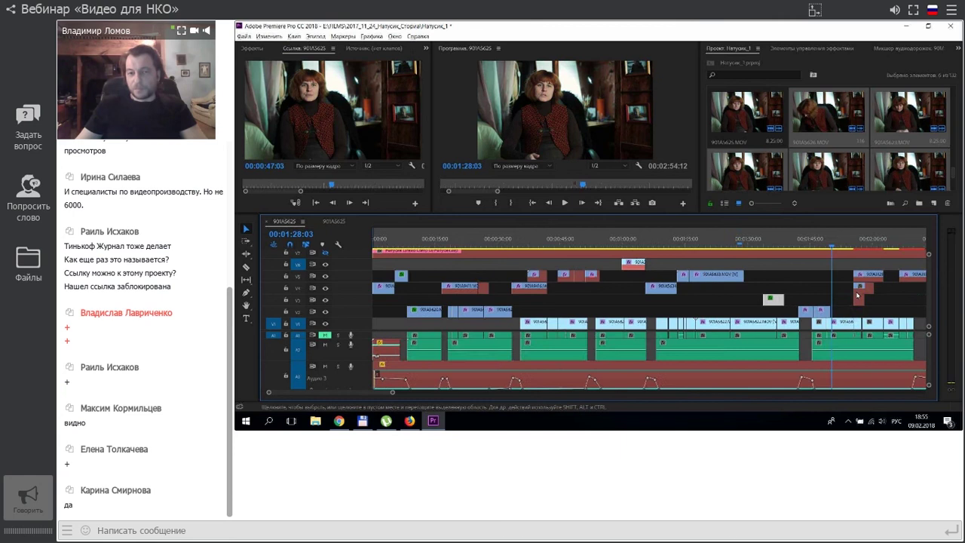
key("equal")
key("equal")
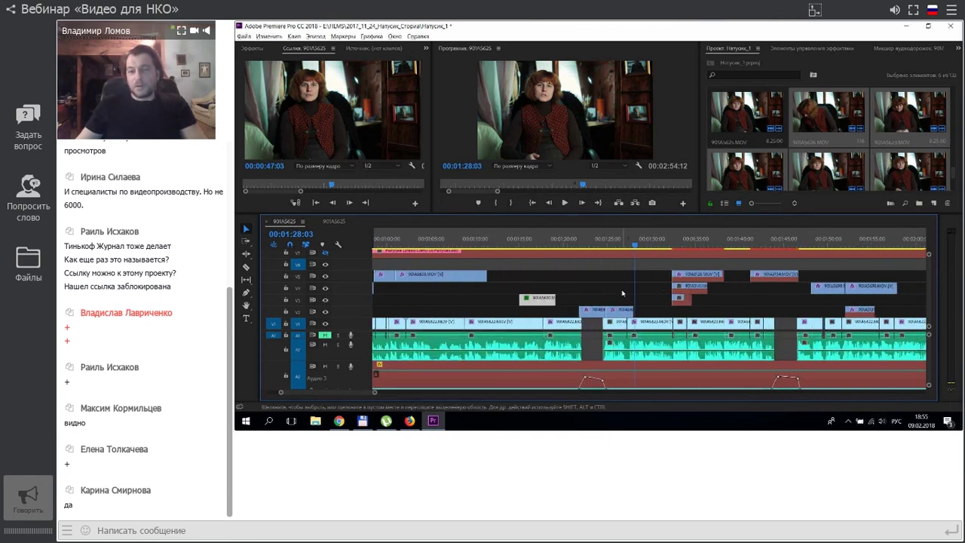
left_click(589, 243)
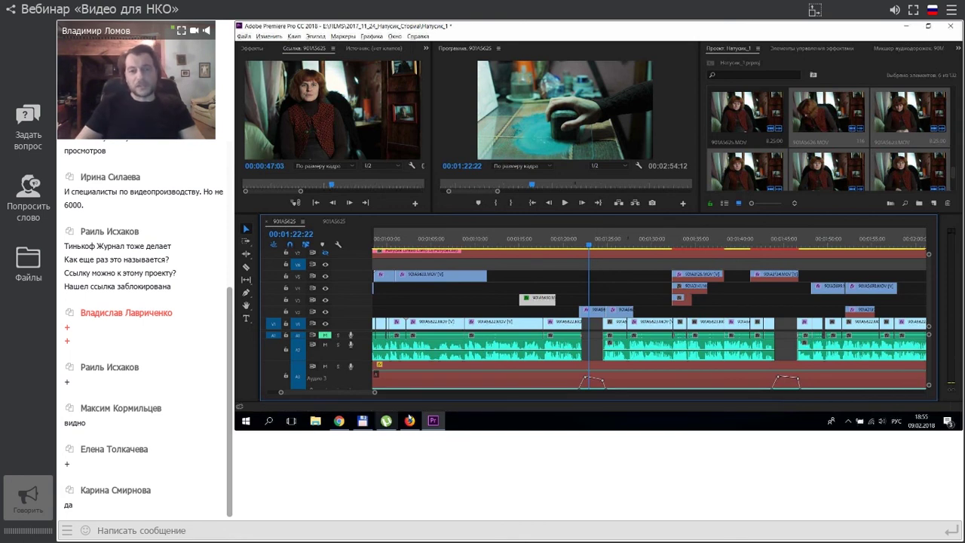
- Switch to the webinar page in Firefox and end the screen sharing
left_click(340, 421)
key("alt+Tab")
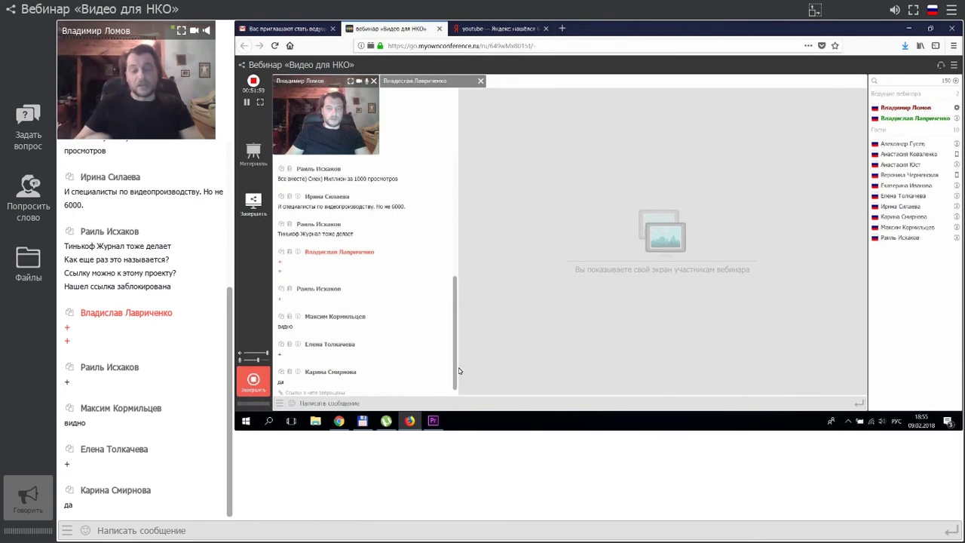
left_click(253, 379)
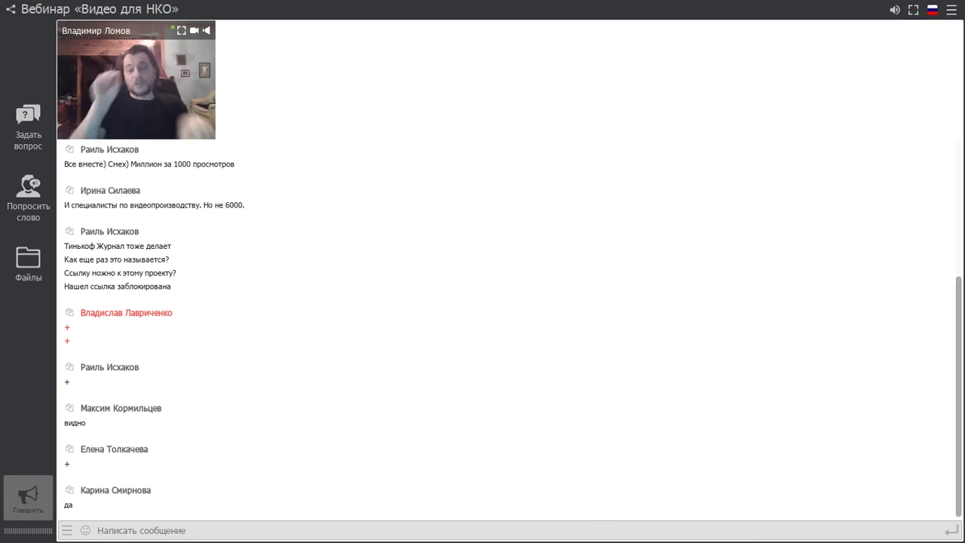